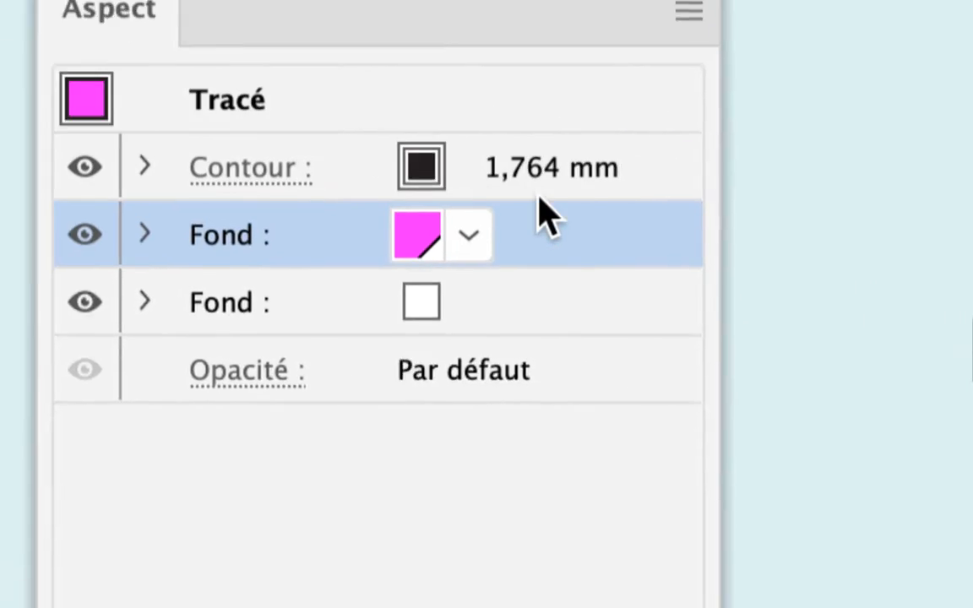
# Examine the Transformation effect on the pink shape's white fill by switching it off and on and viewing its settings without changing them
pyautogui.click(545, 218)
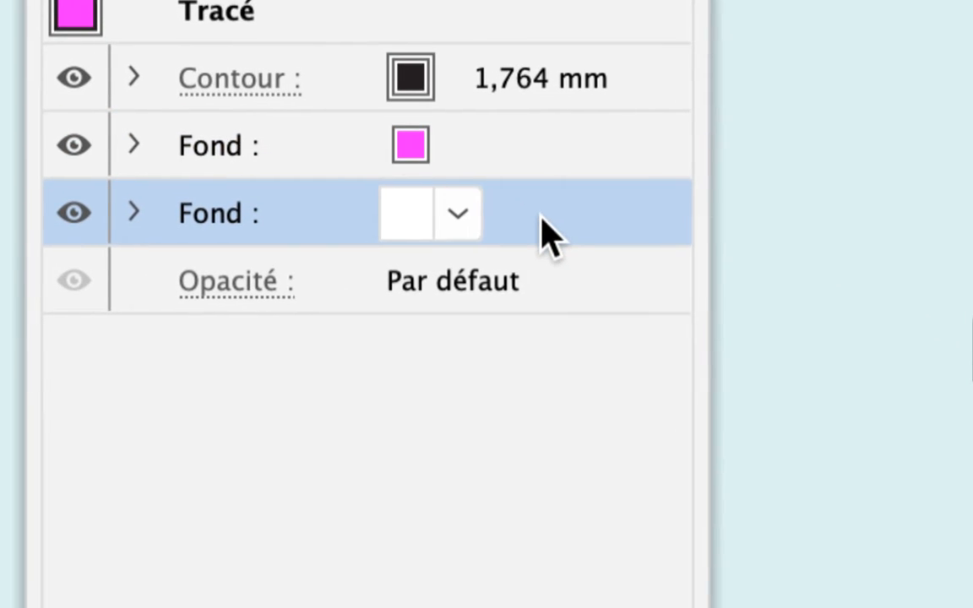
pyautogui.click(457, 216)
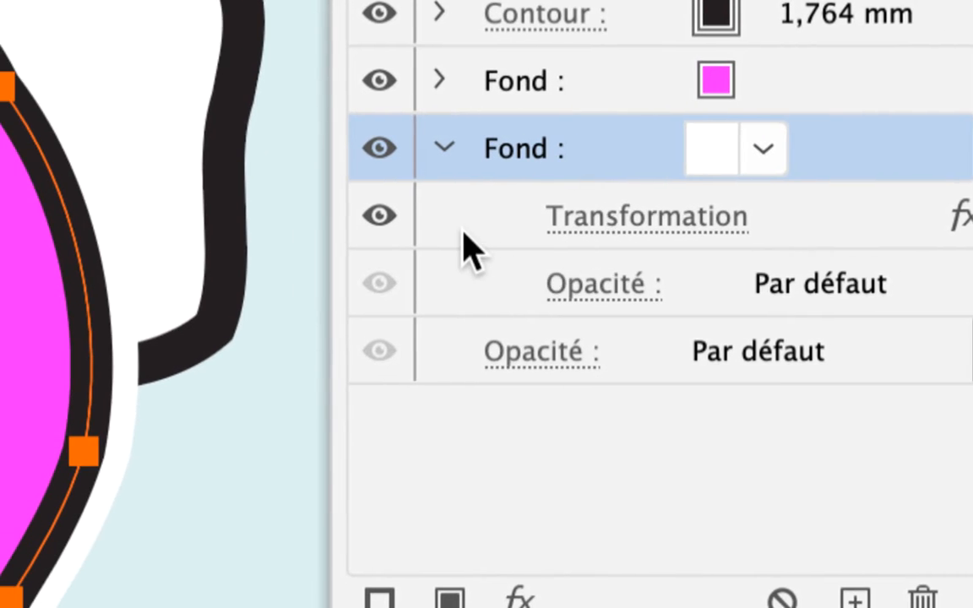
pyautogui.click(443, 227)
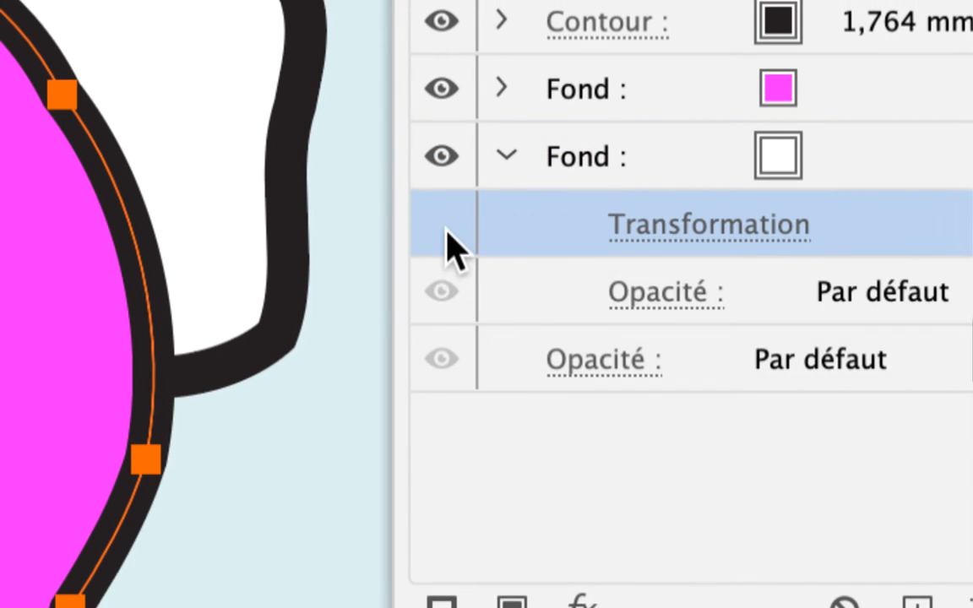
pyautogui.click(443, 224)
pyautogui.click(444, 224)
pyautogui.click(443, 225)
pyautogui.click(443, 225)
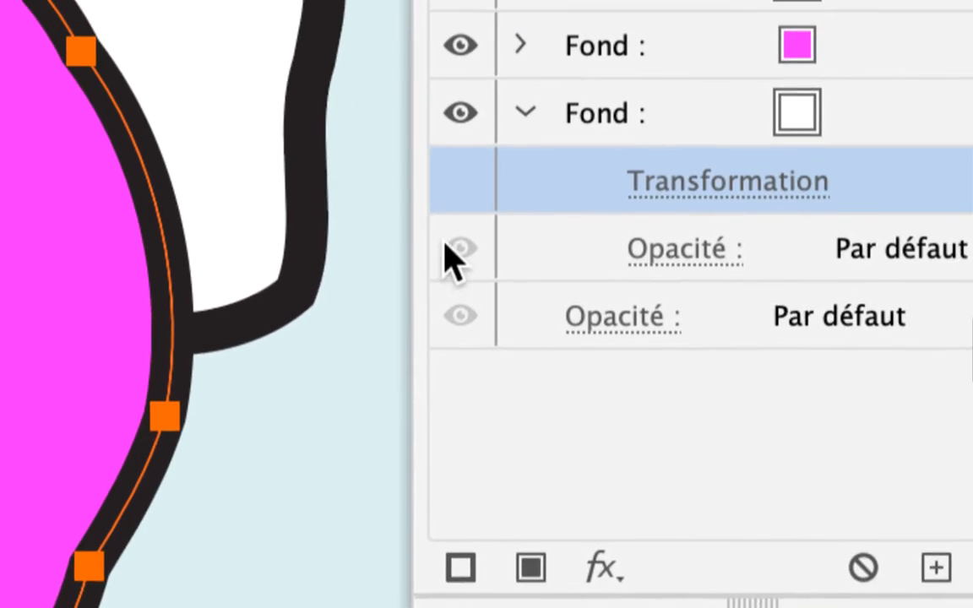
pyautogui.click(460, 179)
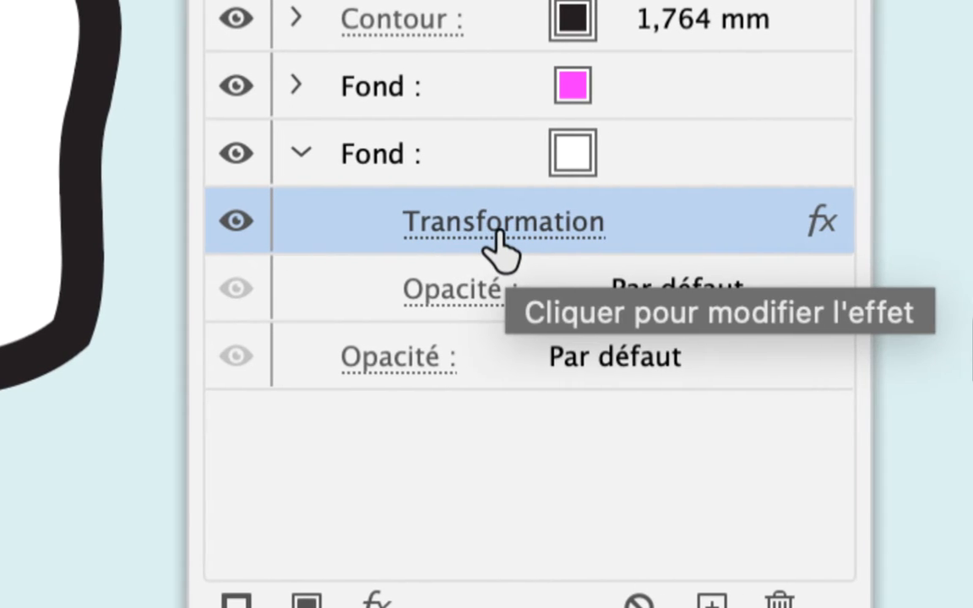
pyautogui.click(478, 230)
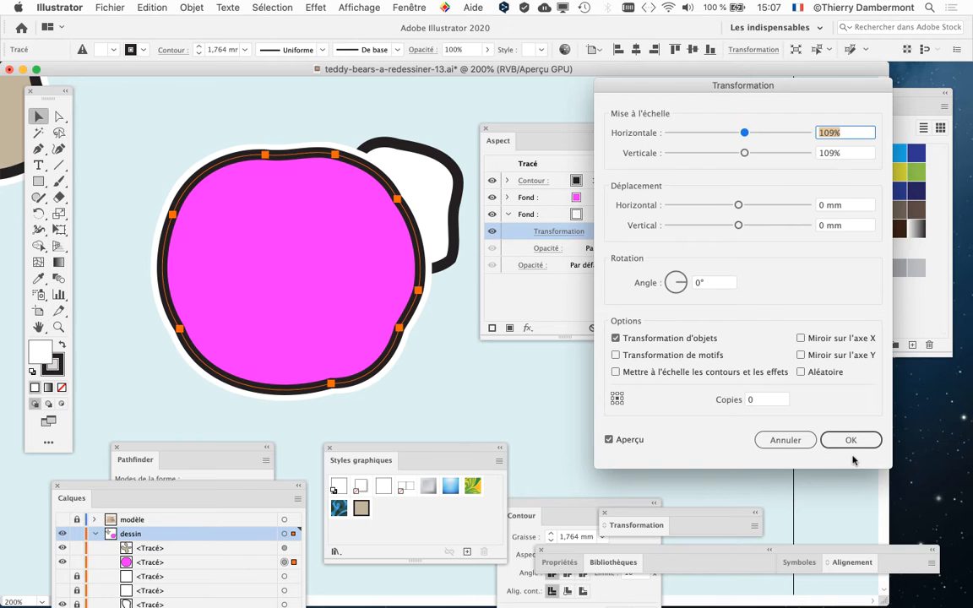
pyautogui.click(789, 443)
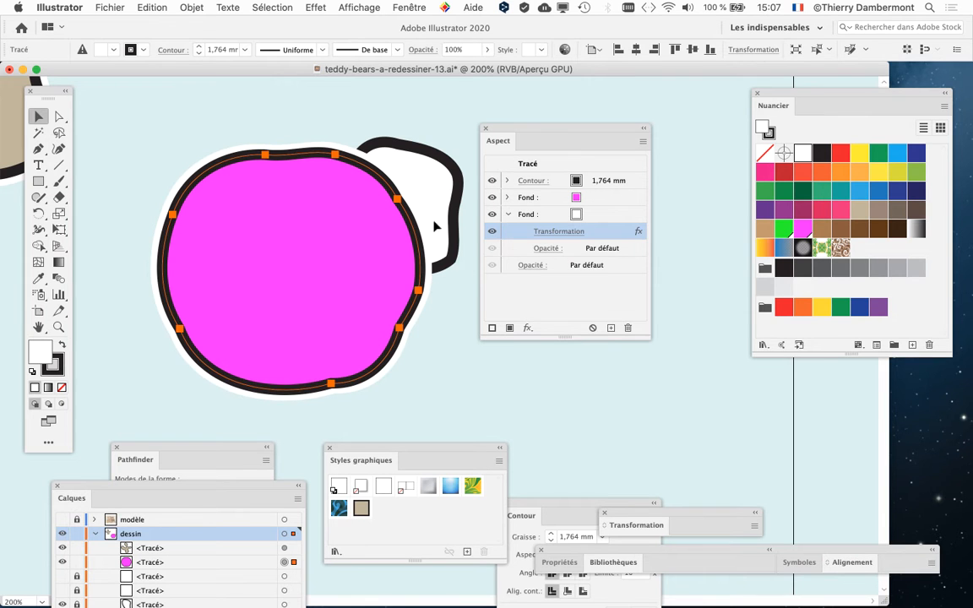
# Select the beige branched shape to inspect its fills and Décalage effect, repositioning the Appearance panel near it
pyautogui.moveTo(536, 129); pyautogui.dragTo(673, 127)
pyautogui.moveTo(292, 172); pyautogui.dragTo(597, 296)
pyautogui.scroll(5, 597, 296)
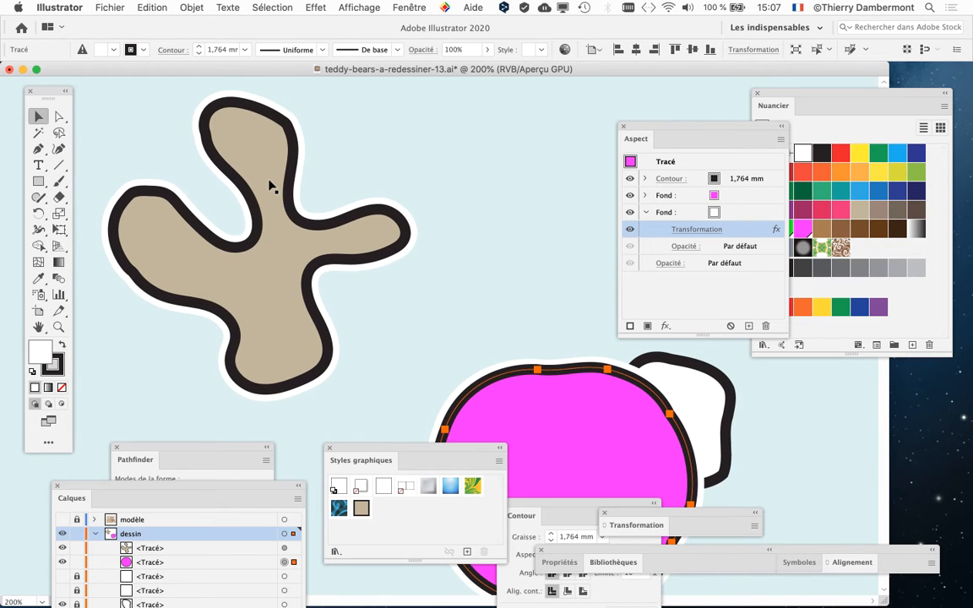
pyautogui.click(271, 187)
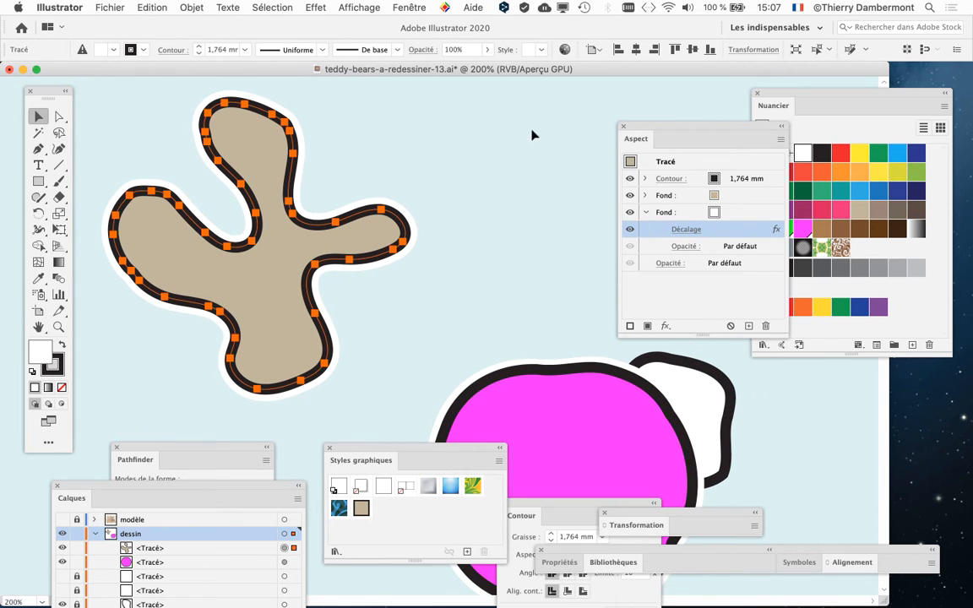
pyautogui.moveTo(640, 126); pyautogui.dragTo(471, 86)
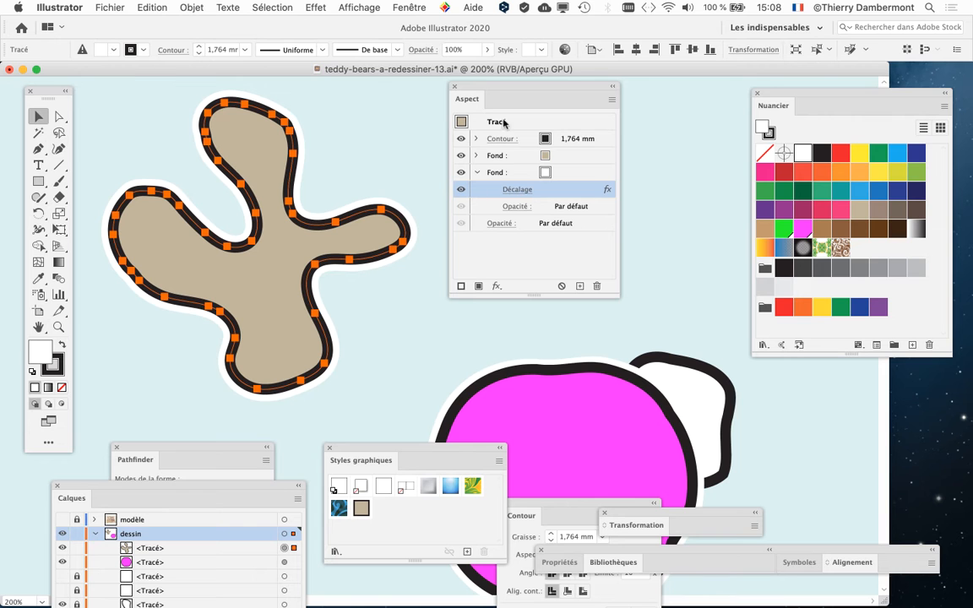
pyautogui.moveTo(493, 91); pyautogui.dragTo(483, 84)
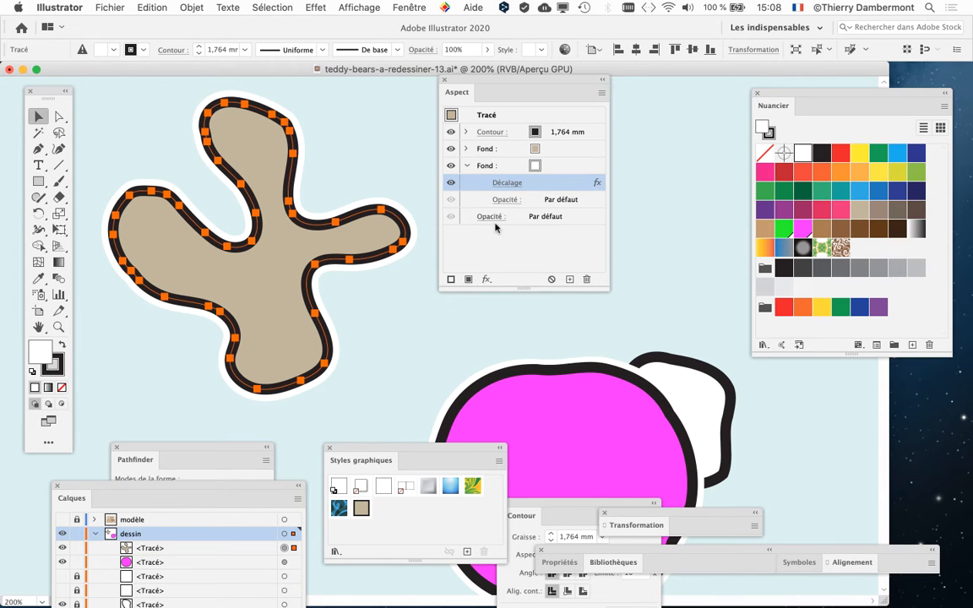
pyautogui.moveTo(508, 81); pyautogui.dragTo(188, 102)
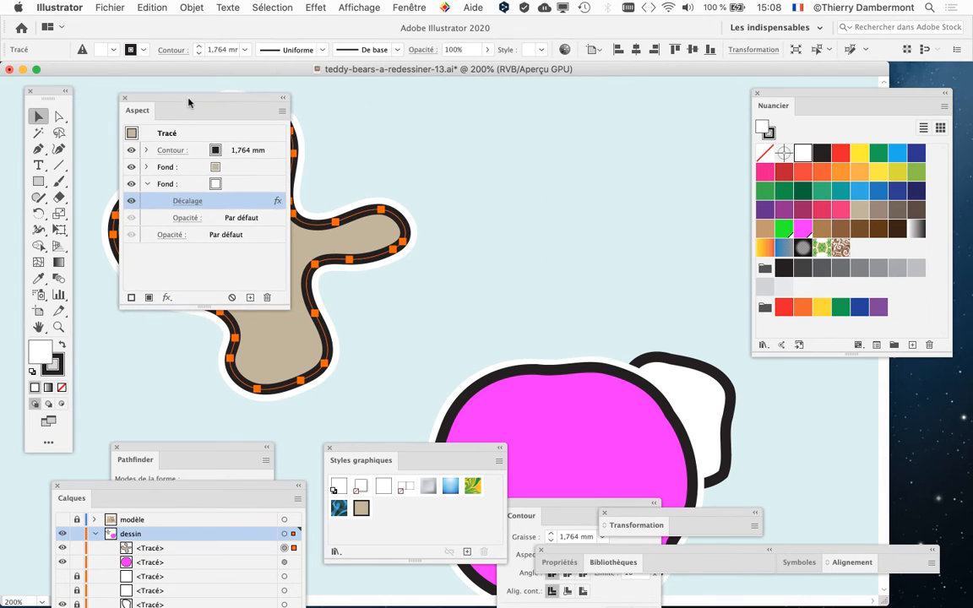
# Bring the Graphic Styles panel beside the Appearance panel and save the beige branched shape's appearance as a new graphic style
pyautogui.click(329, 449)
pyautogui.click(409, 8)
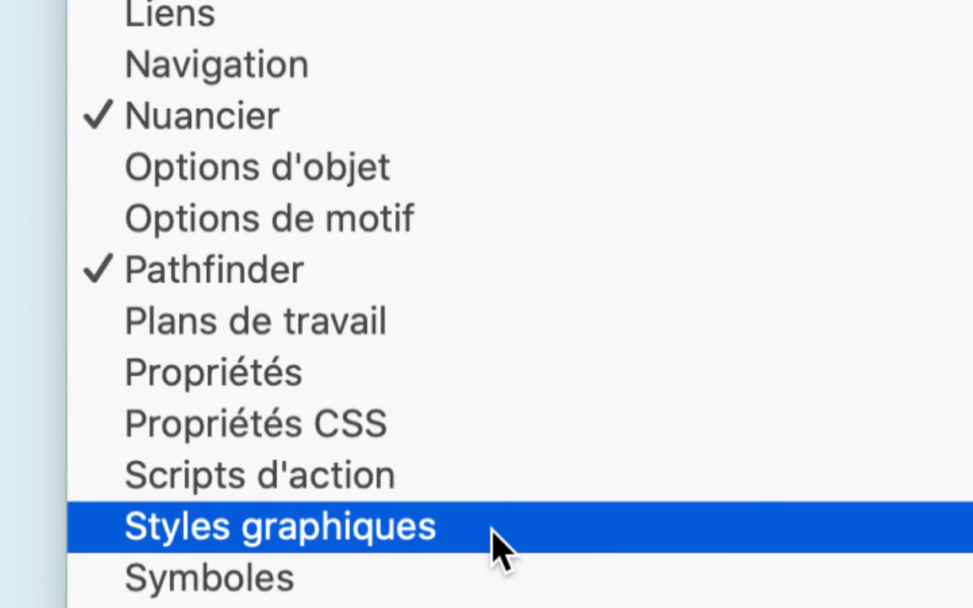
pyautogui.click(493, 532)
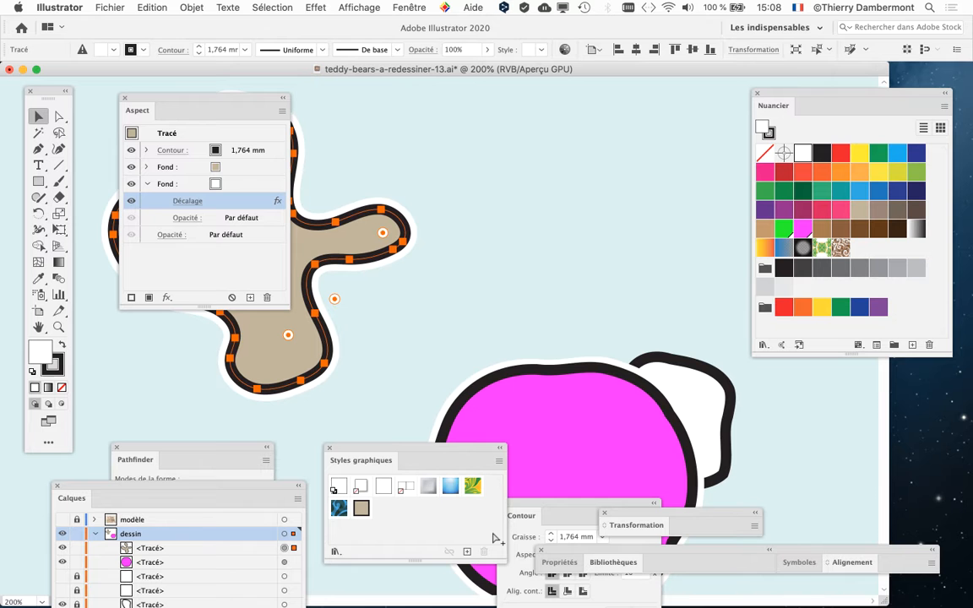
pyautogui.moveTo(367, 450); pyautogui.dragTo(552, 97)
pyautogui.moveTo(238, 99); pyautogui.dragTo(439, 96)
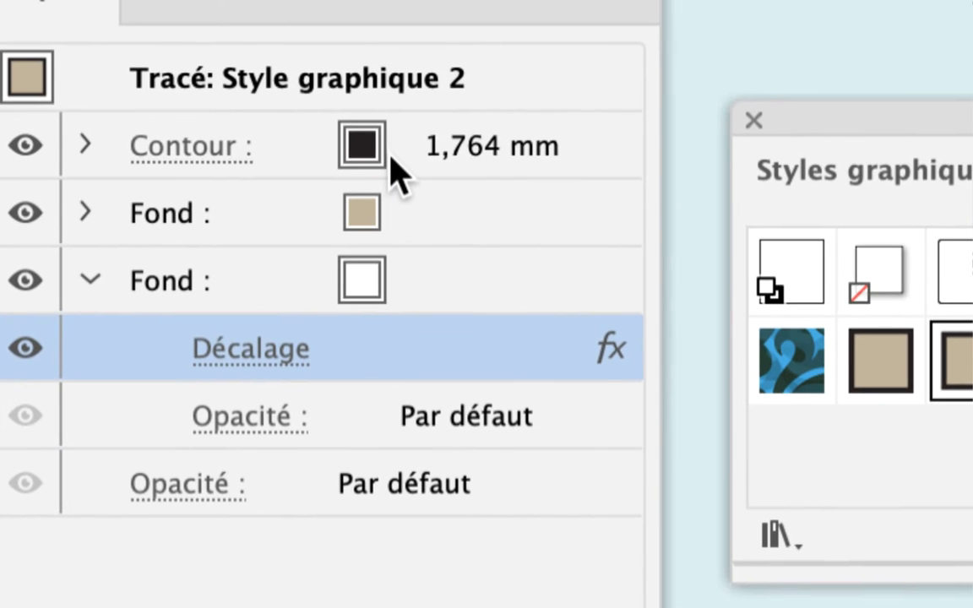
pyautogui.click(395, 139)
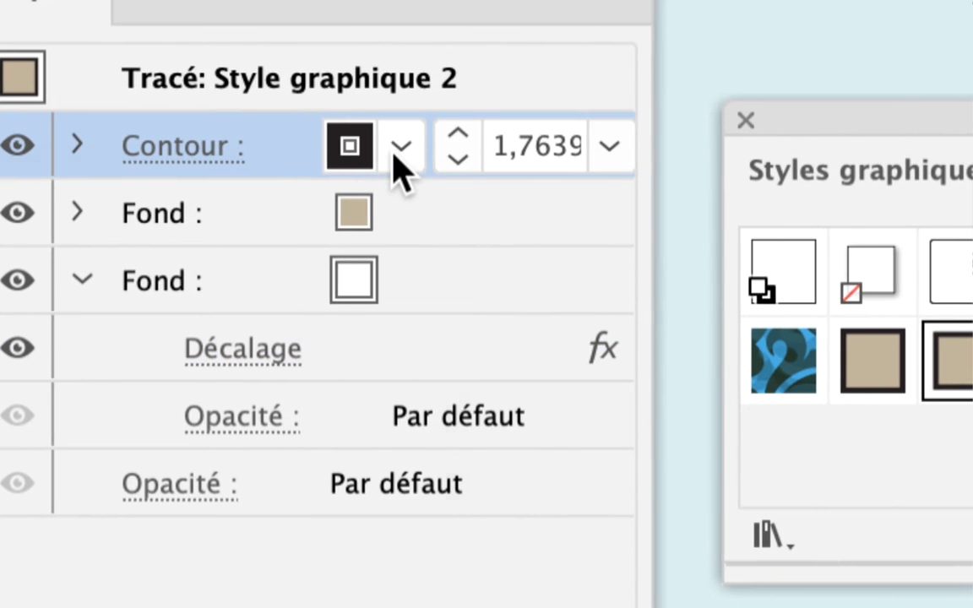
pyautogui.click(417, 128)
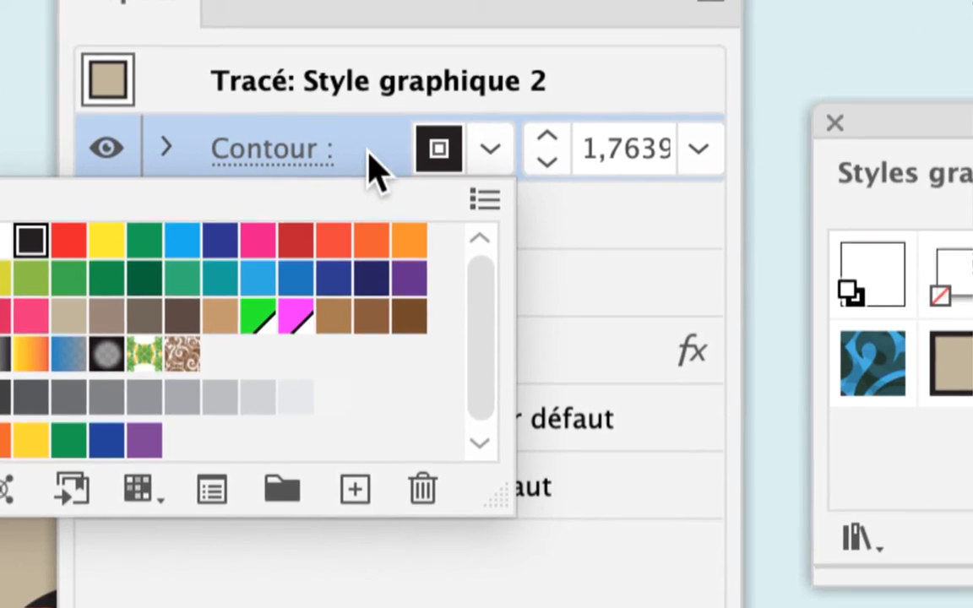
pyautogui.click(652, 61)
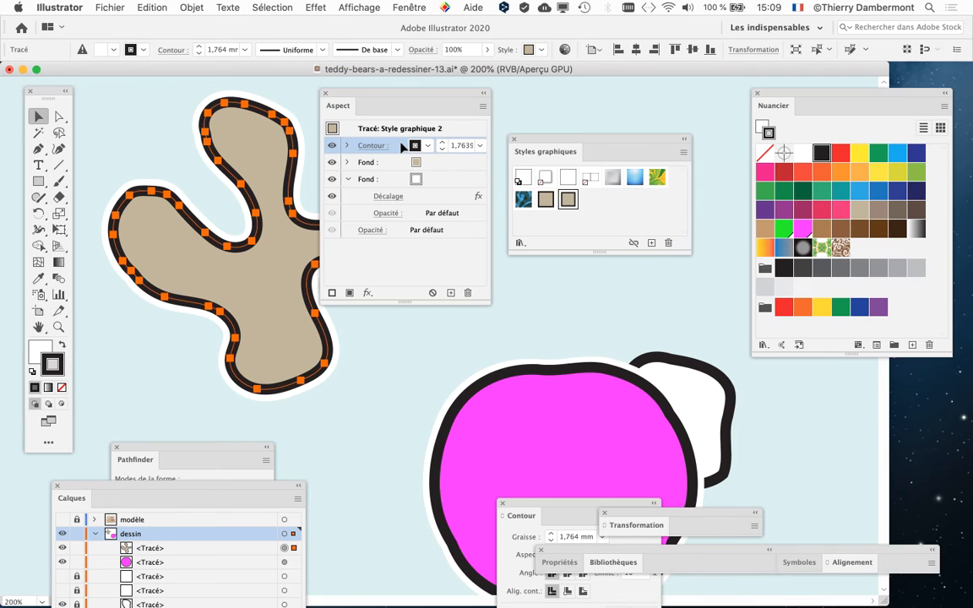
# Move the Graphic Styles and Appearance panels clear of the beige branched shape and reapply the black swatch to its stroke
pyautogui.moveTo(525, 137); pyautogui.dragTo(651, 79)
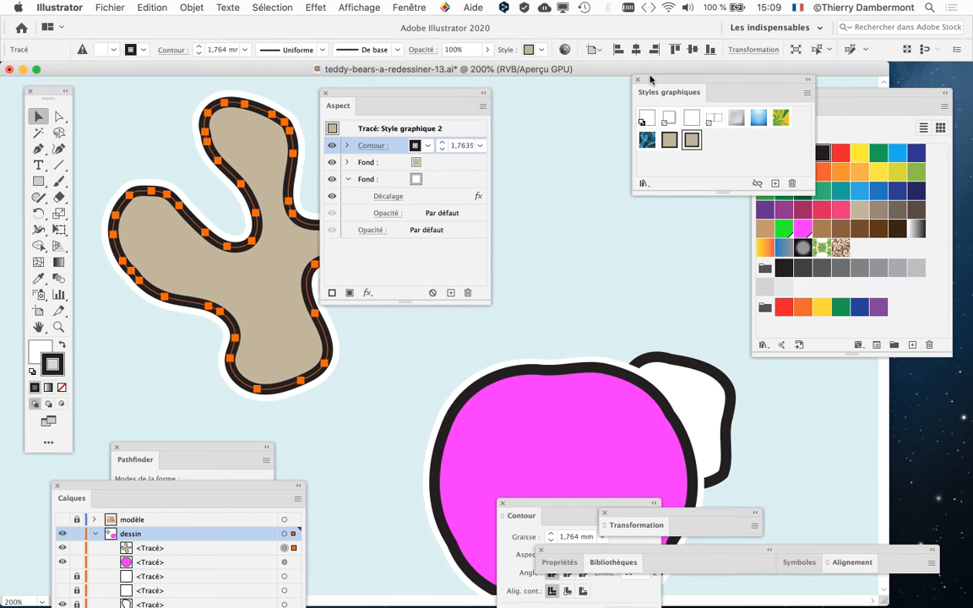
pyautogui.moveTo(419, 93); pyautogui.dragTo(628, 223)
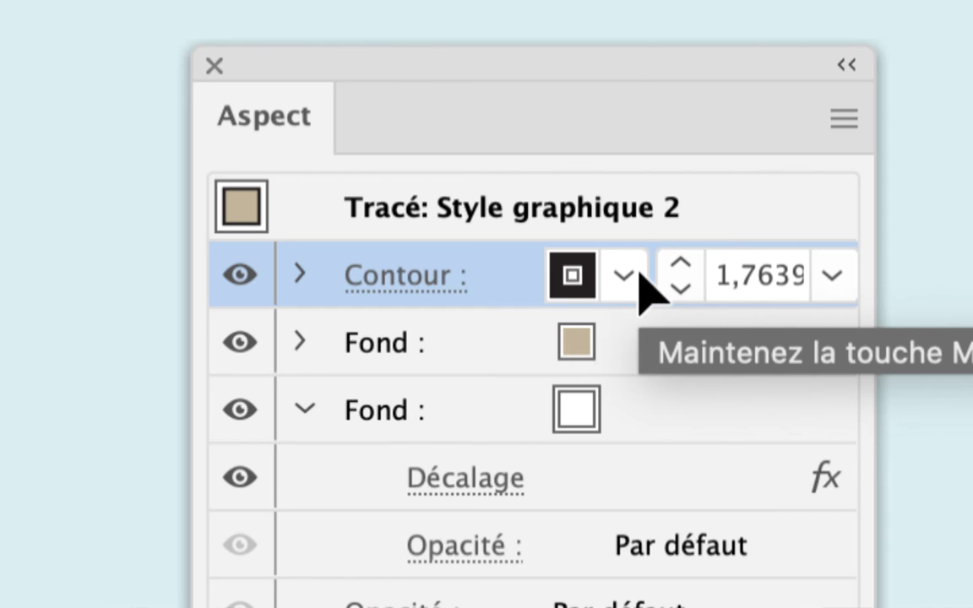
pyautogui.click(638, 274)
pyautogui.click(625, 275)
pyautogui.click(625, 276)
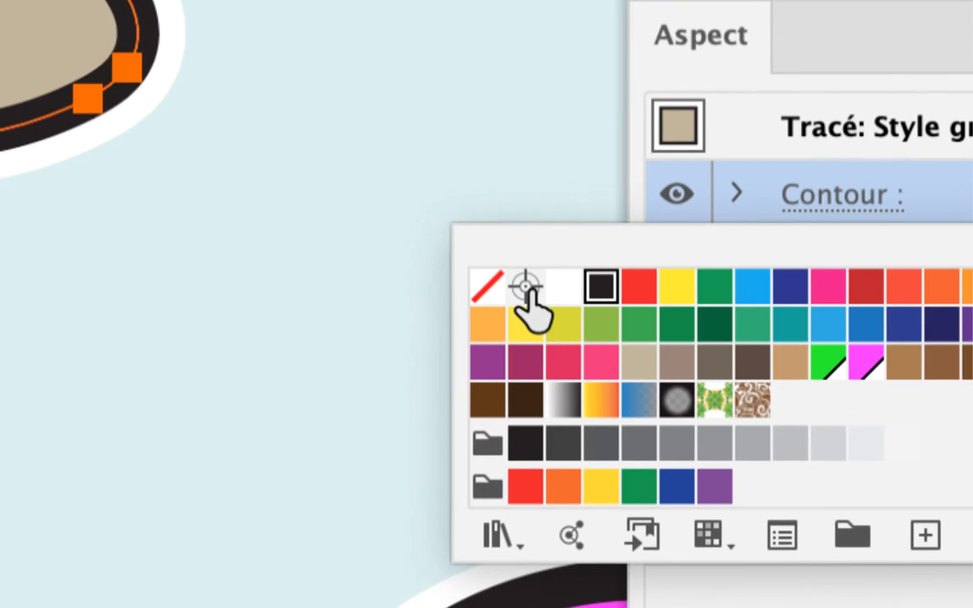
pyautogui.click(600, 286)
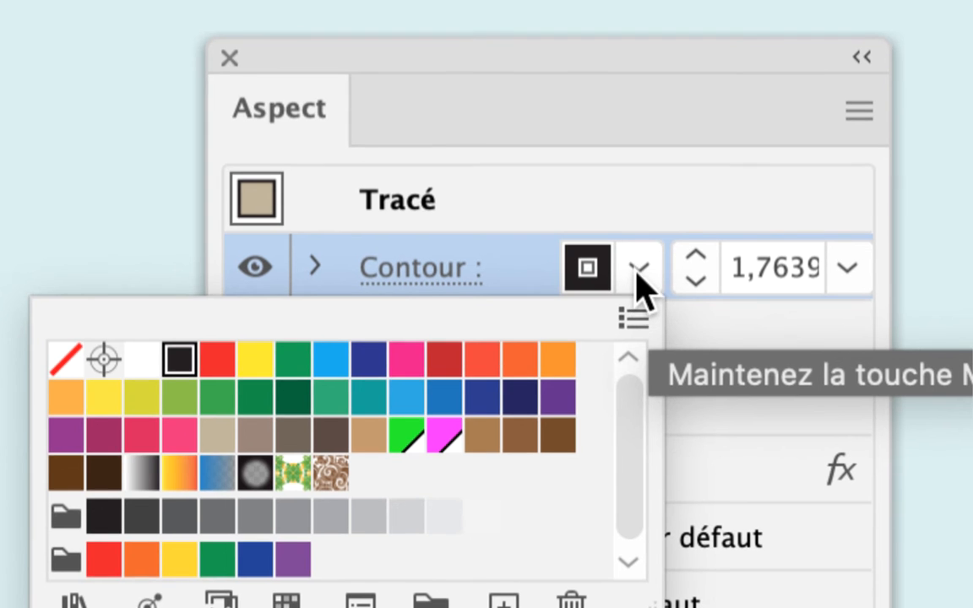
pyautogui.click(636, 272)
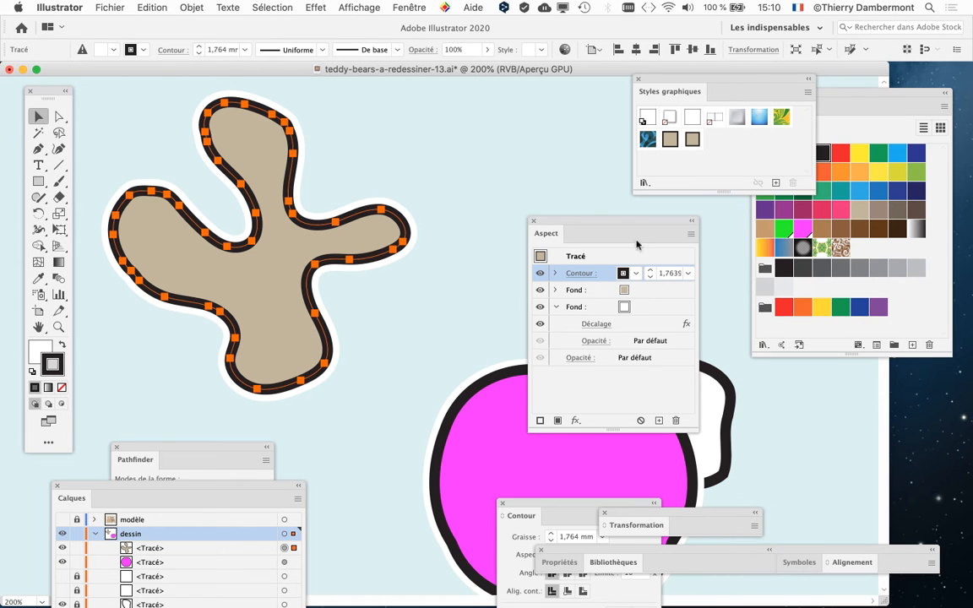
# Apply the graphic style Style graphique 2 to the round pink shape
pyautogui.moveTo(591, 220); pyautogui.dragTo(302, 113)
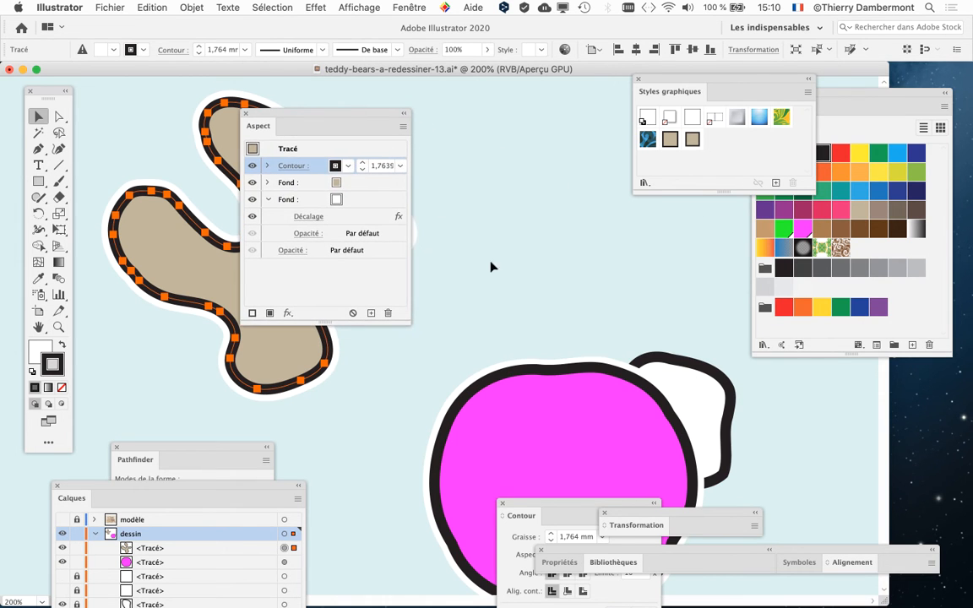
pyautogui.scroll(-5, 526, 321)
pyautogui.click(523, 299)
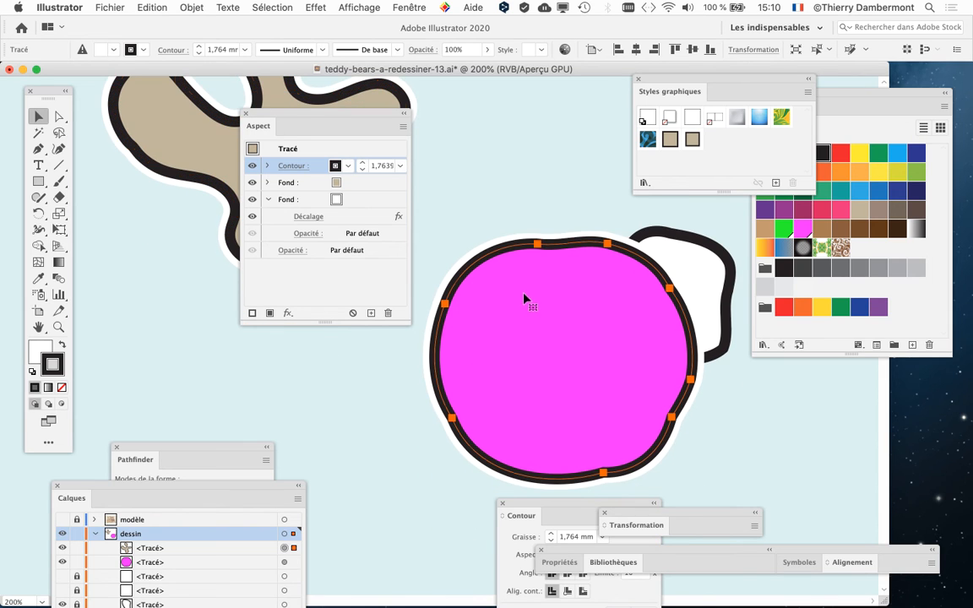
pyautogui.scroll(-1, 574, 349)
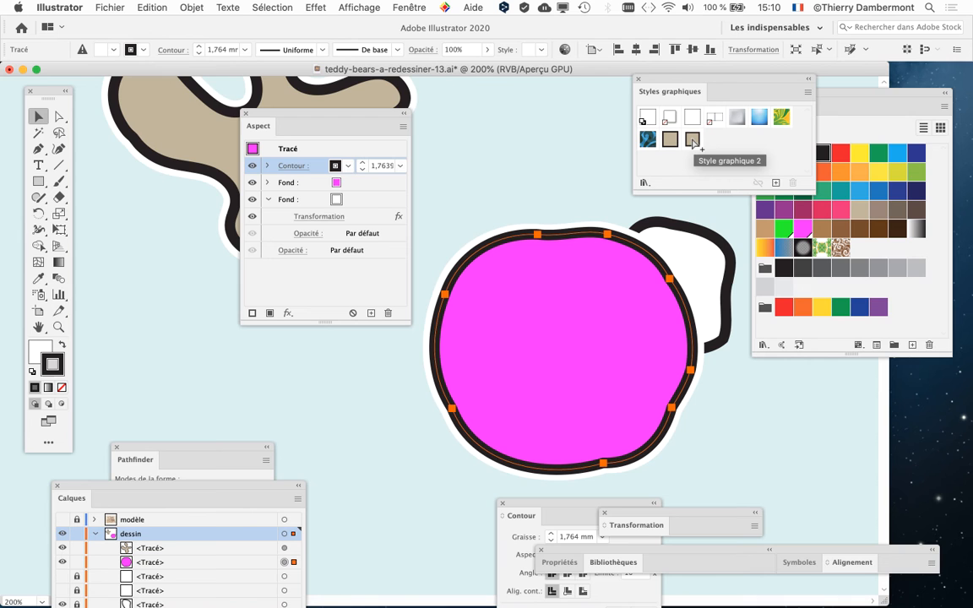
pyautogui.click(691, 140)
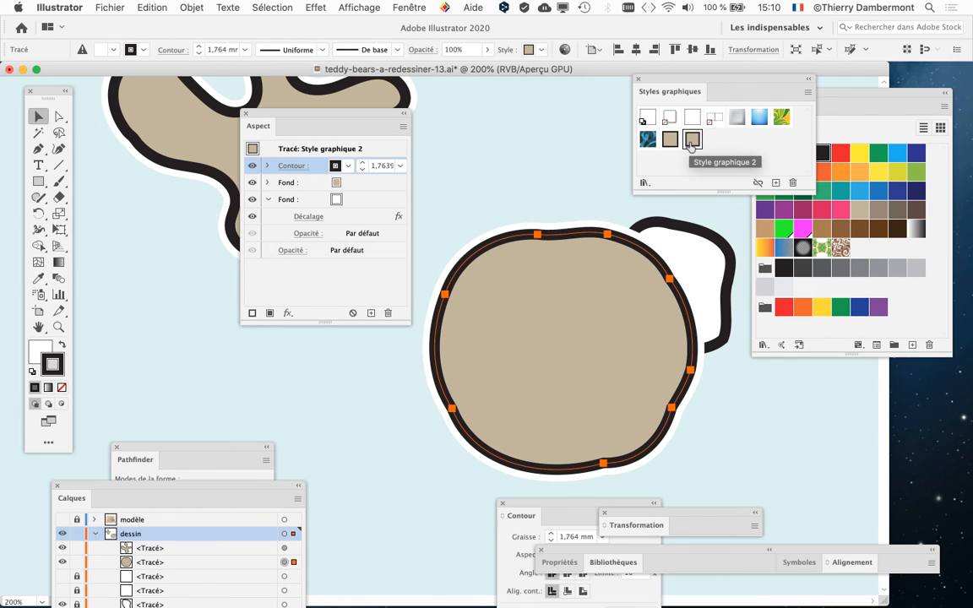
pyautogui.moveTo(377, 116); pyautogui.dragTo(354, 173)
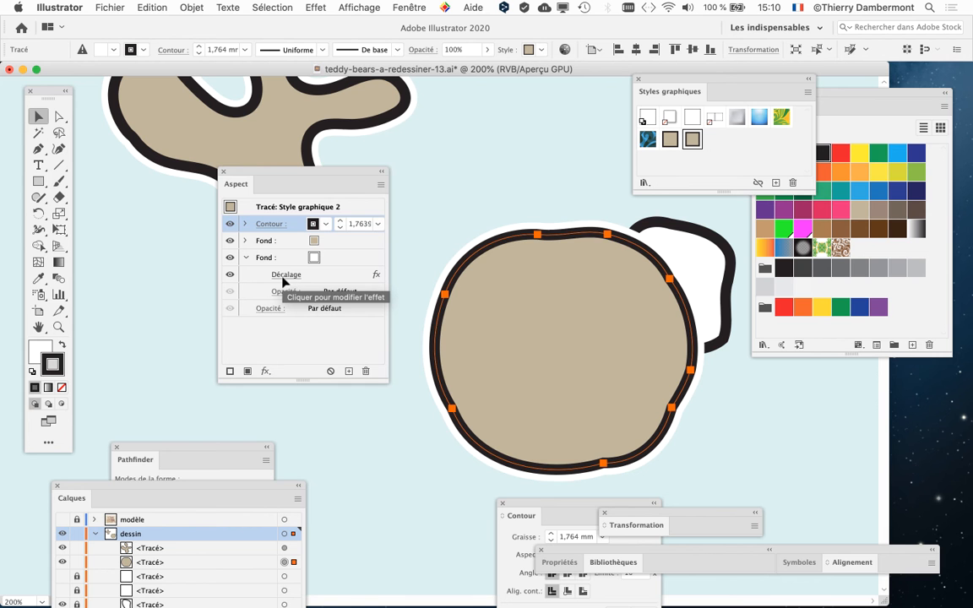
pyautogui.moveTo(314, 173); pyautogui.dragTo(243, 333)
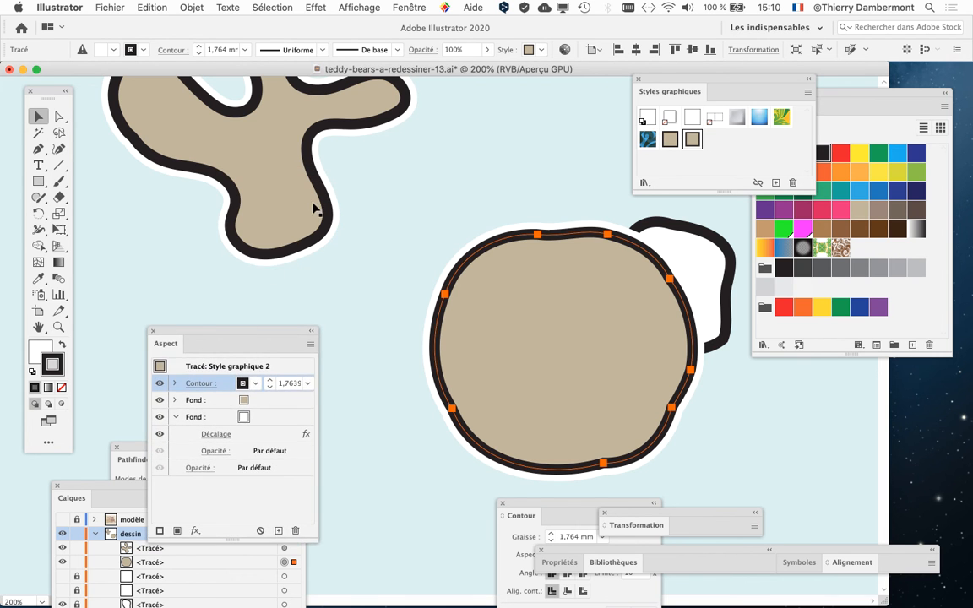
pyautogui.moveTo(315, 210); pyautogui.dragTo(516, 331)
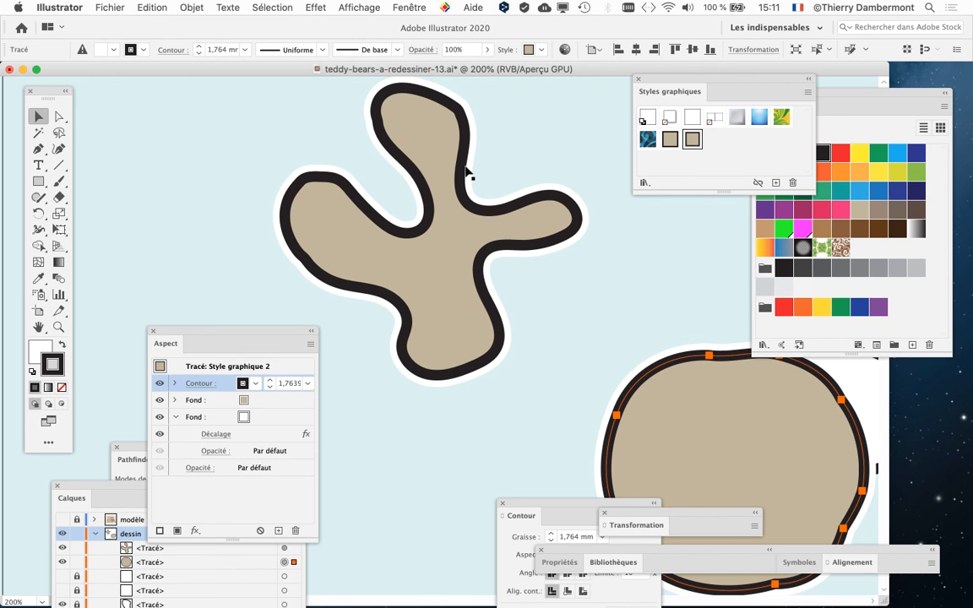
pyautogui.hscroll(3, 471, 175)
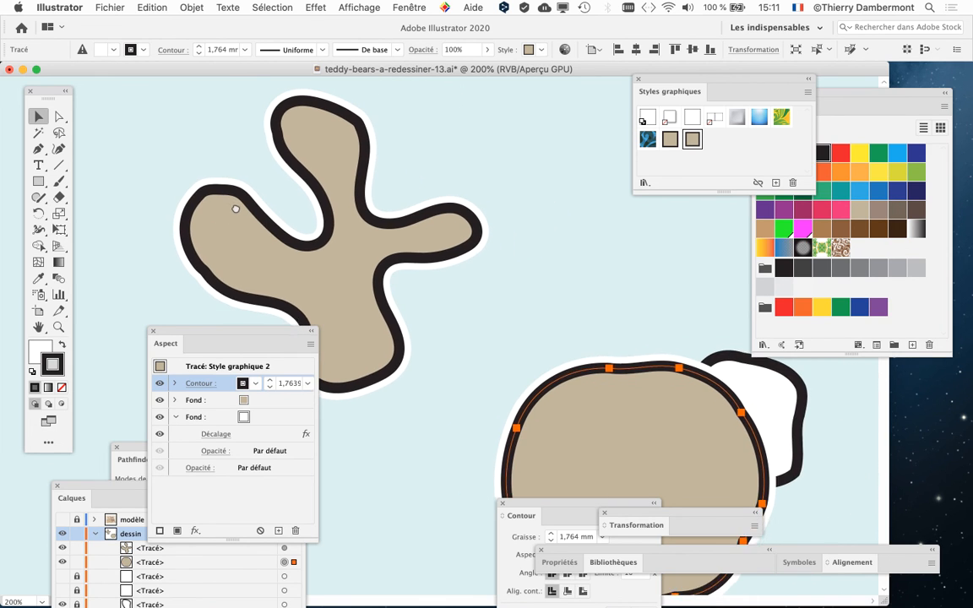
pyautogui.moveTo(231, 329); pyautogui.dragTo(193, 194)
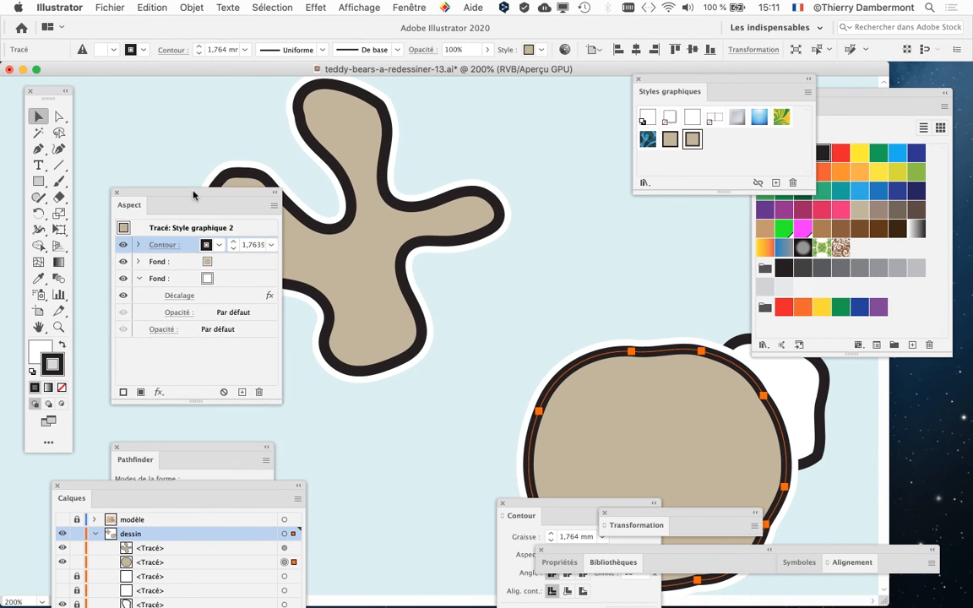
# Save the document as teddy-bears-a-redessiner-14.ai in the teddy bear 6 folder, keeping the default Illustrator 2020 options
pyautogui.click(152, 7)
pyautogui.moveTo(120, 6)
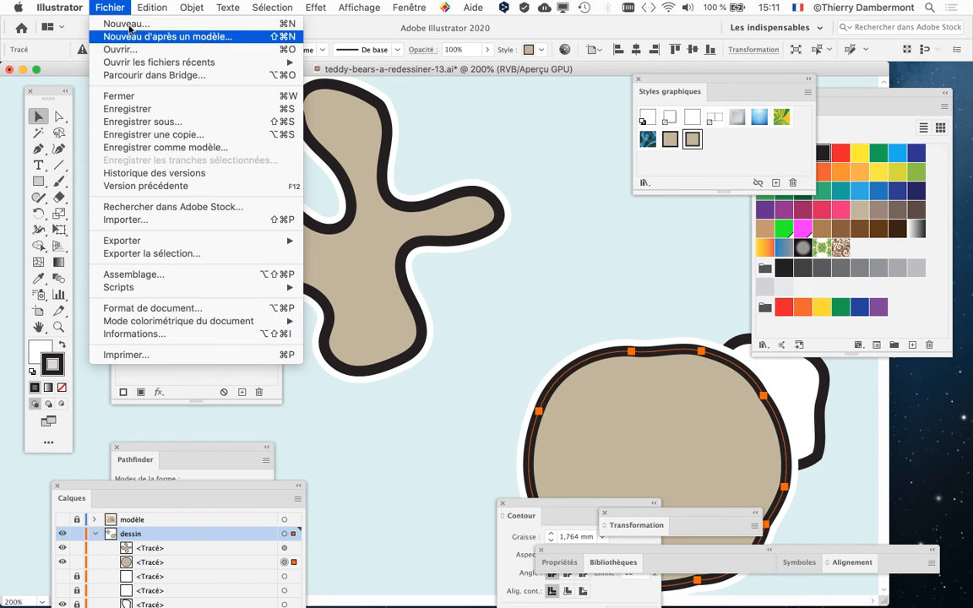
pyautogui.click(157, 120)
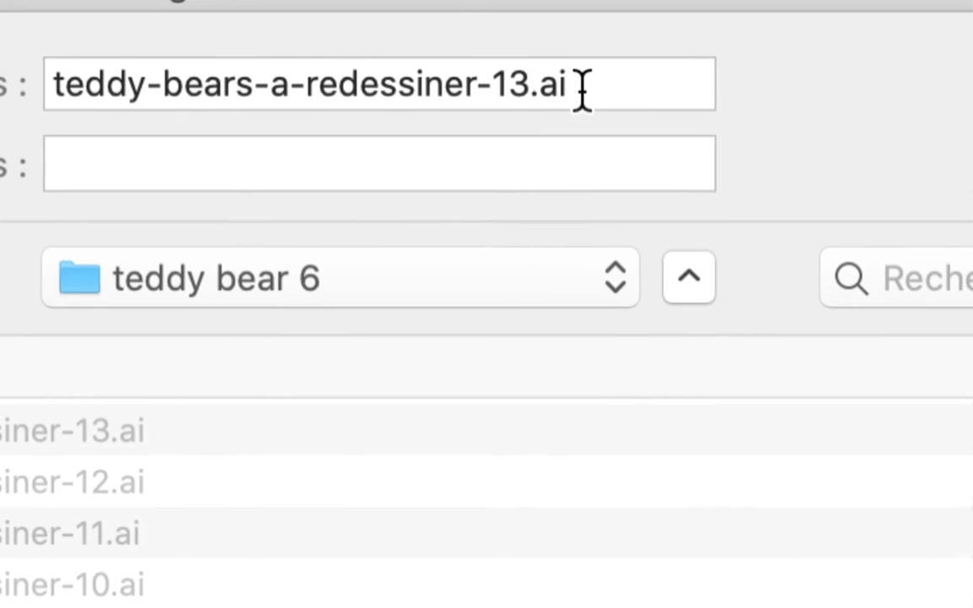
pyautogui.moveTo(564, 88); pyautogui.dragTo(549, 88)
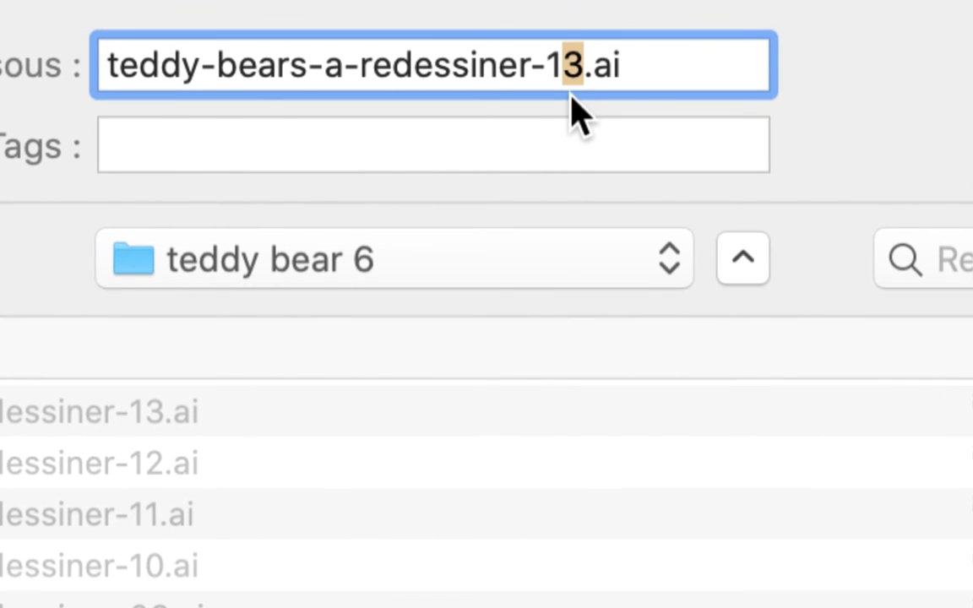
pyautogui.write('4')
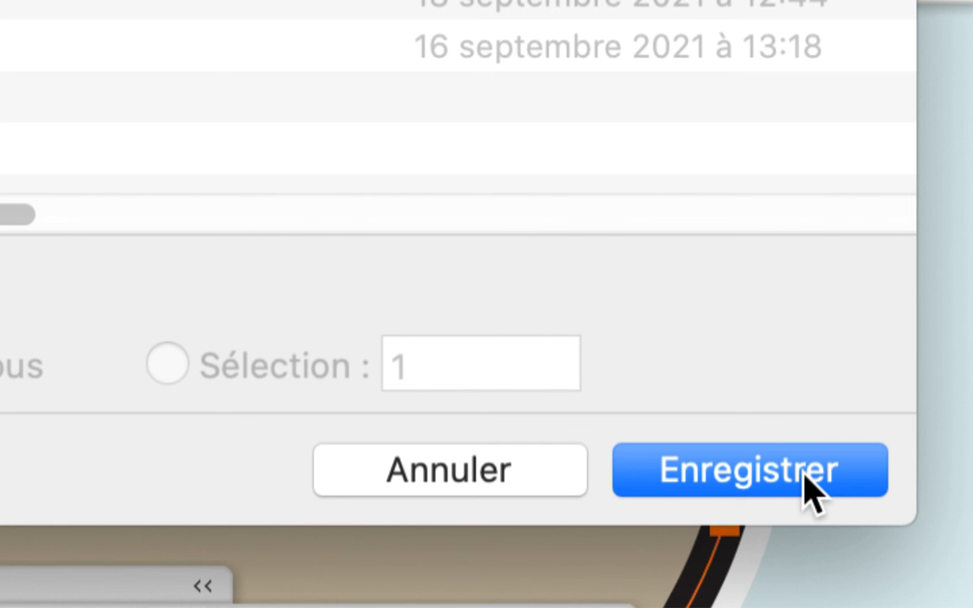
pyautogui.click(811, 490)
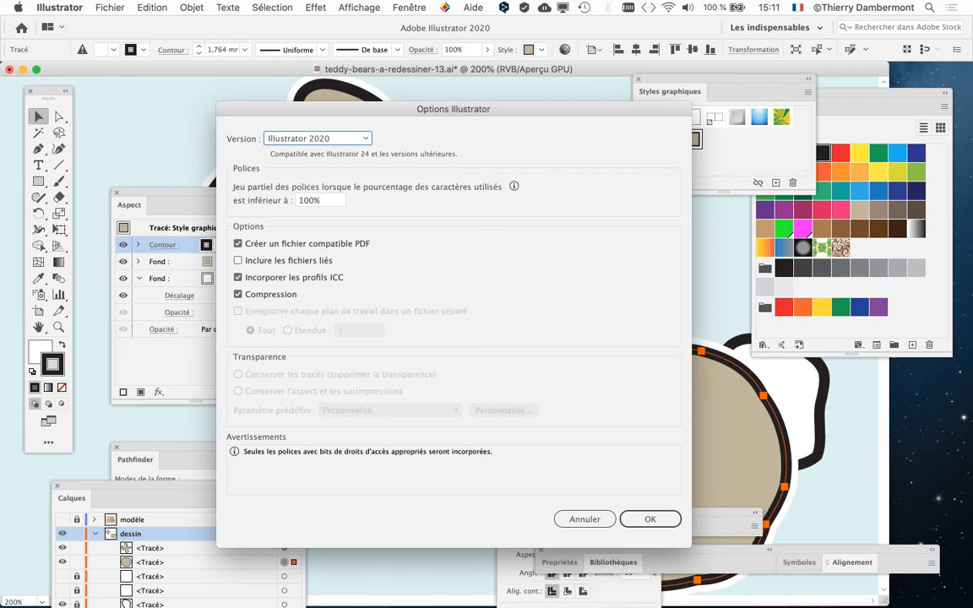
pyautogui.click(650, 518)
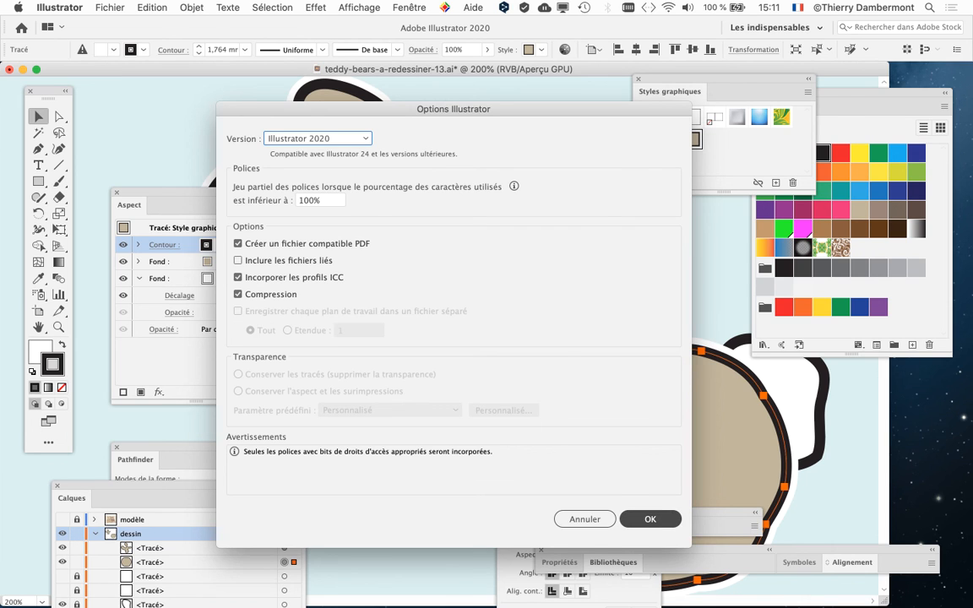